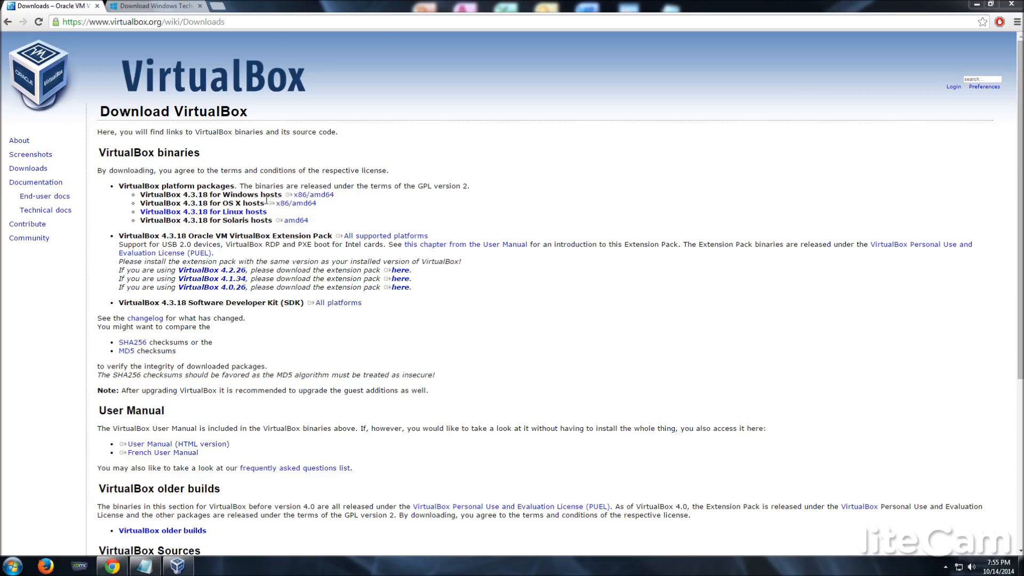
Highlight the OS X and Windows hosts download links, then switch to the Windows Technical Preview download page.
left_click_drag(266, 201, 317, 205)
left_click_drag(406, 207, 267, 204)
left_click(330, 225)
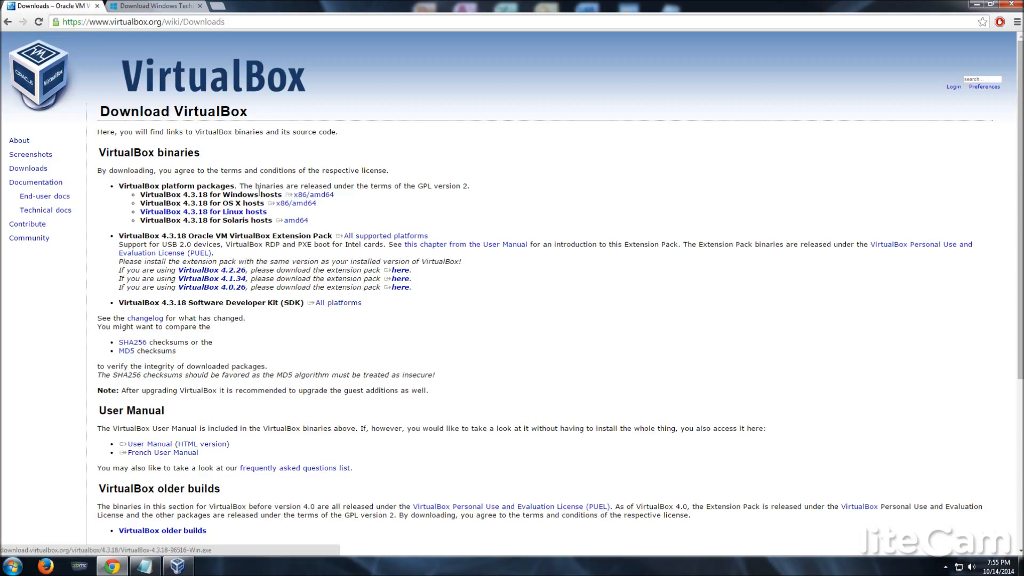
left_click_drag(284, 195, 334, 195)
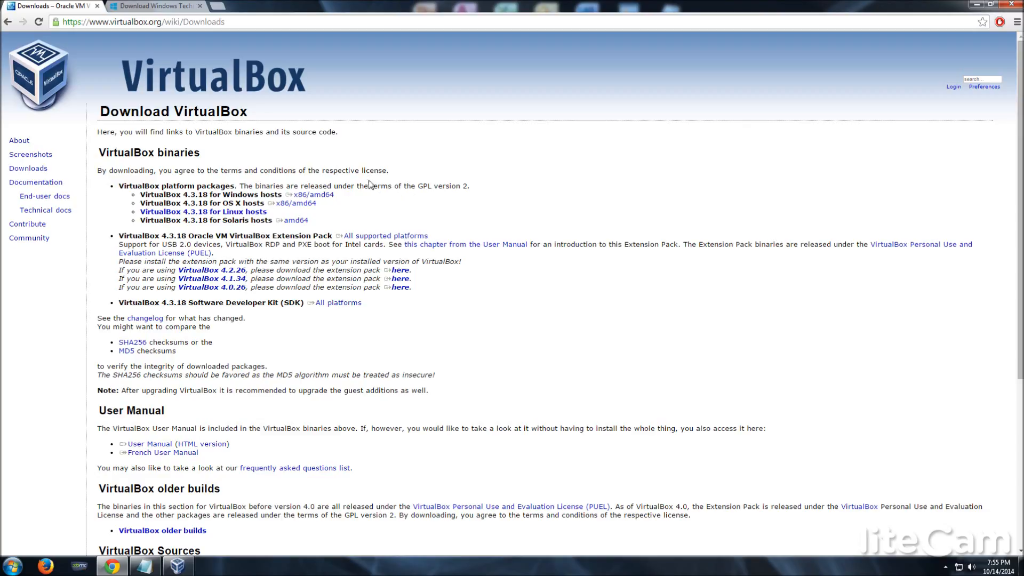
left_click(141, 6)
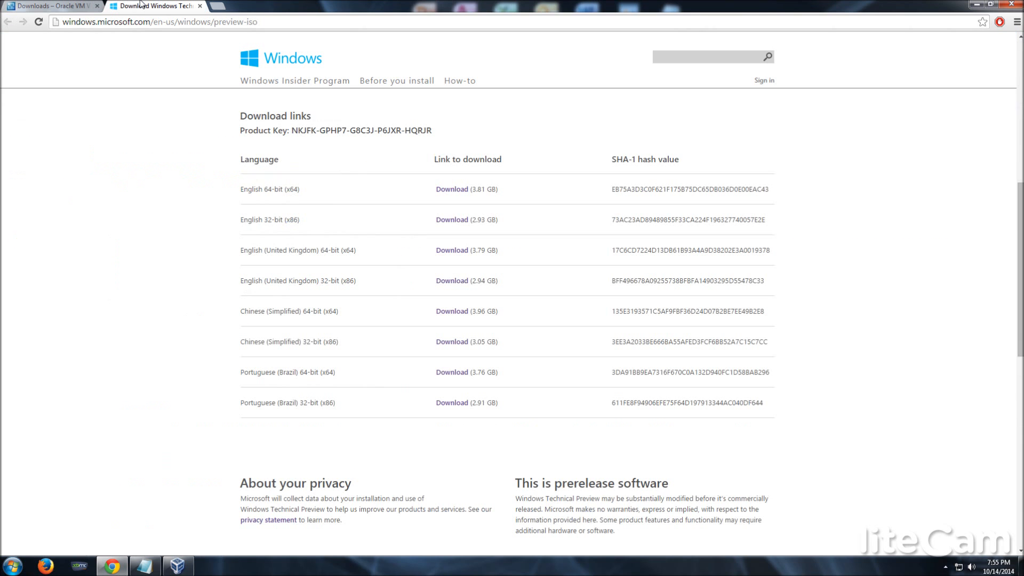
scroll(184, 232, "up", 8)
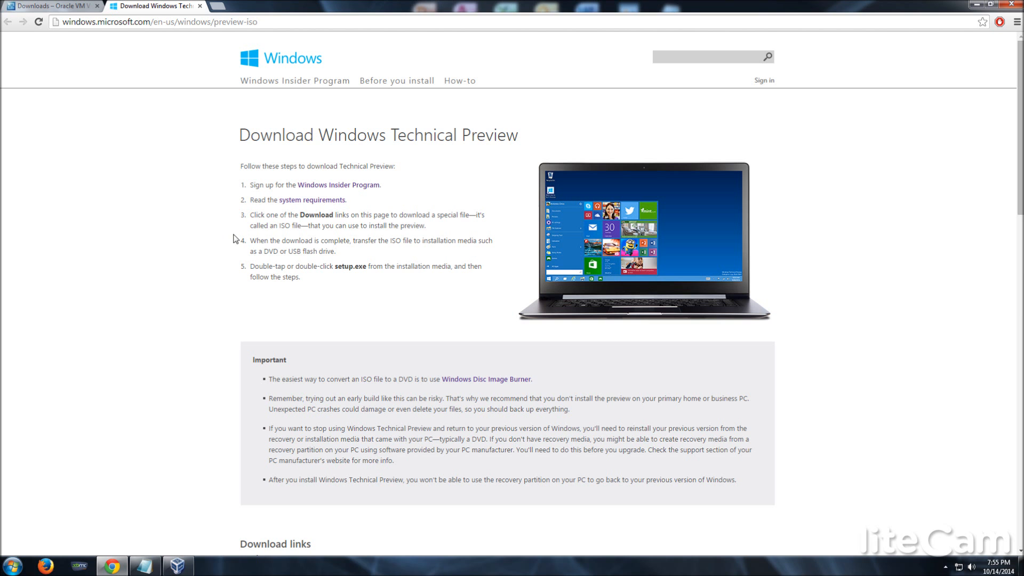
scroll(427, 183, "down", 10)
scroll(404, 158, "down", 1)
scroll(430, 206, "up", 4)
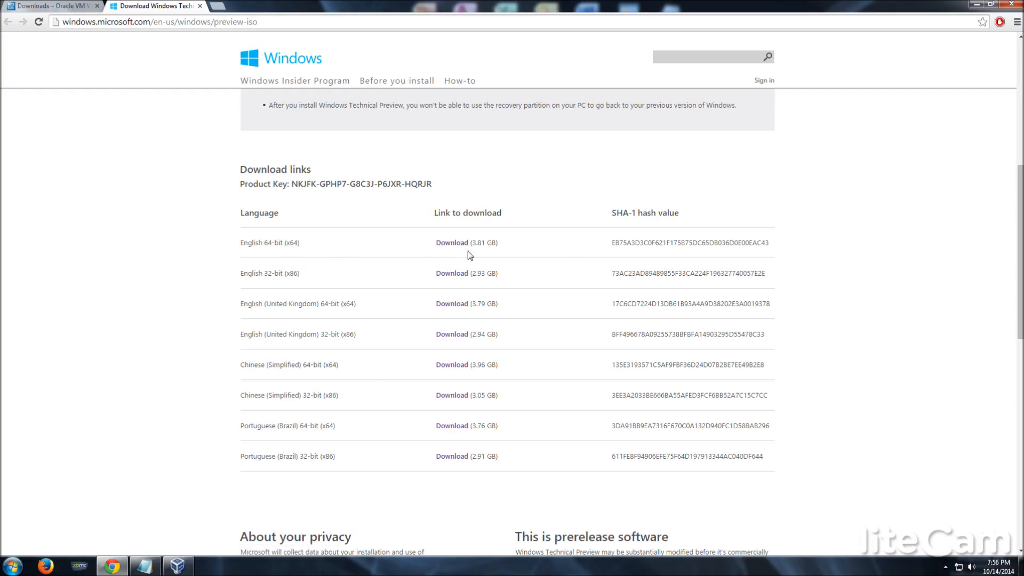
left_click(189, 566)
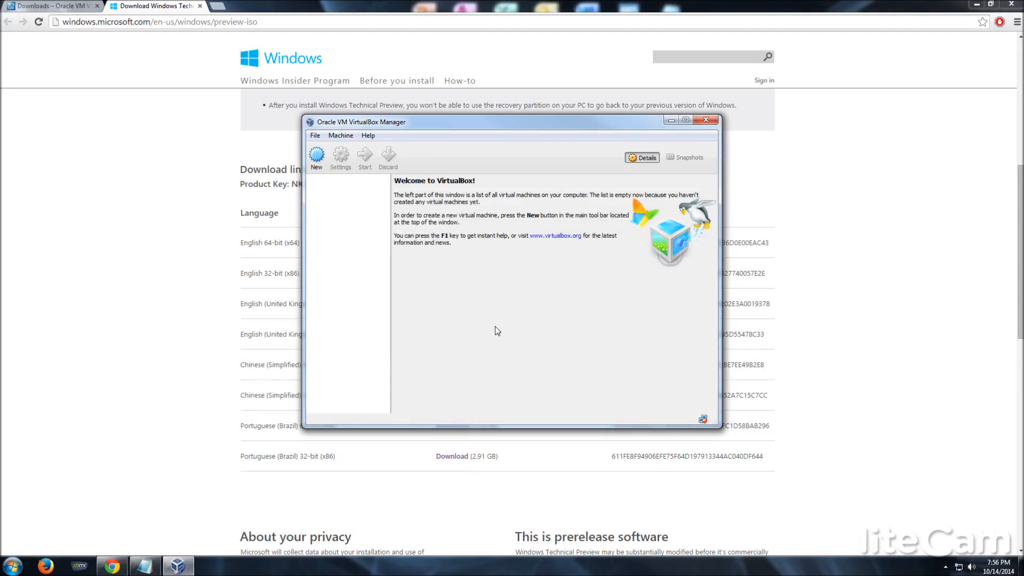
Start a new virtual machine named 'Windows 10' with version Windows 8.1 (64 bit).
left_click(315, 160)
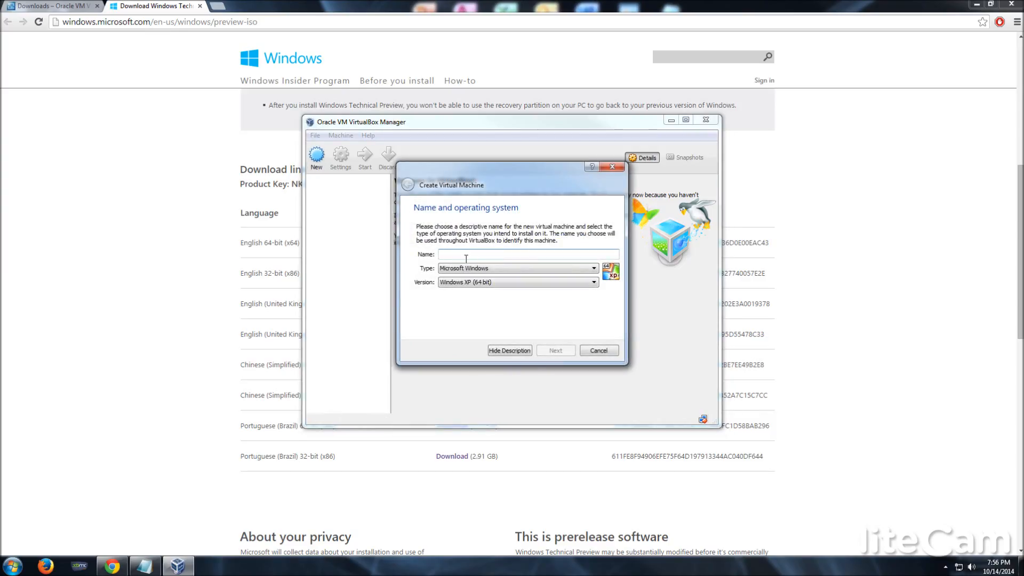
type("Windows 10")
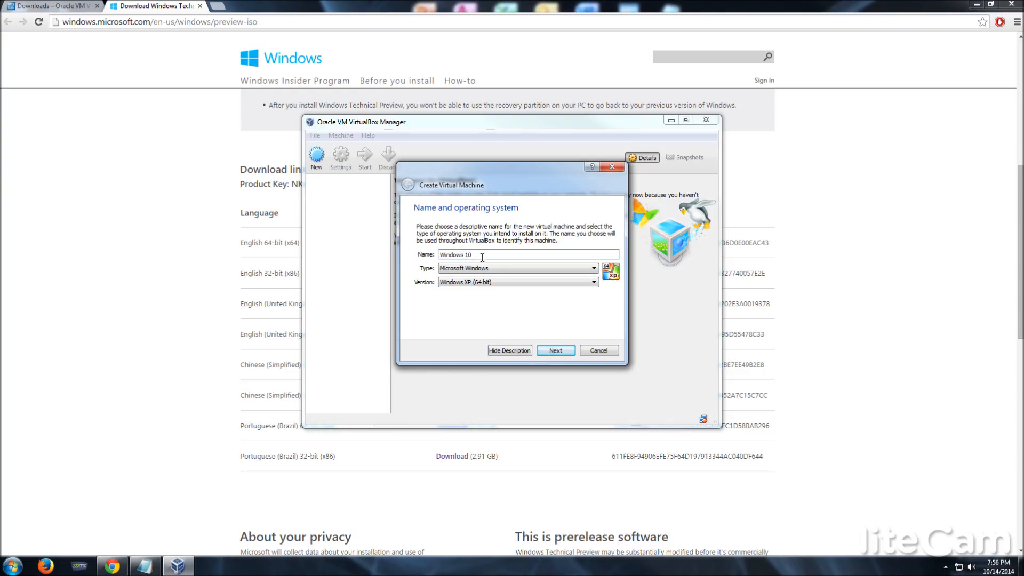
left_click(479, 282)
scroll(515, 312, "down", 3)
scroll(515, 312, "down", 2)
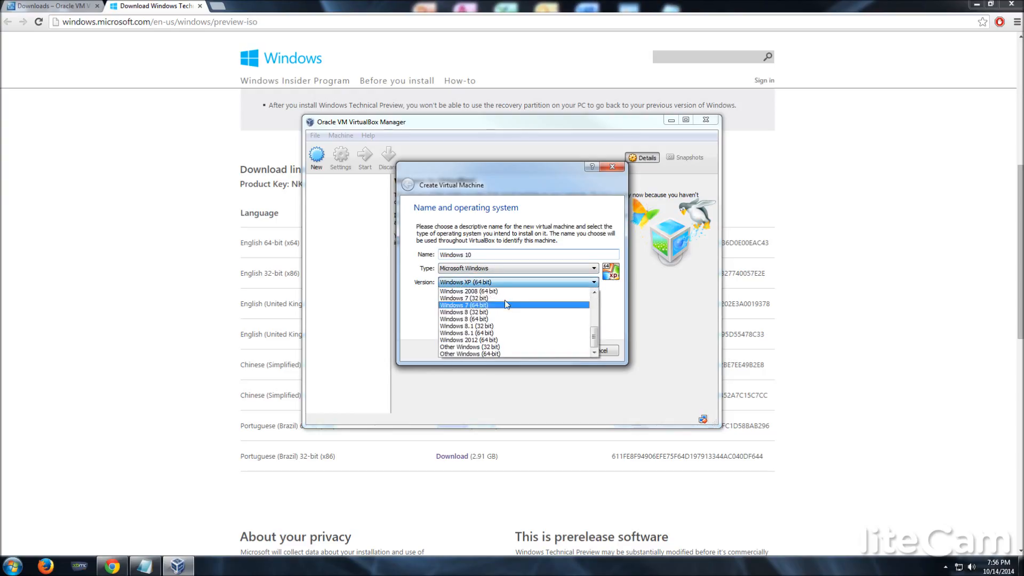
left_click(501, 333)
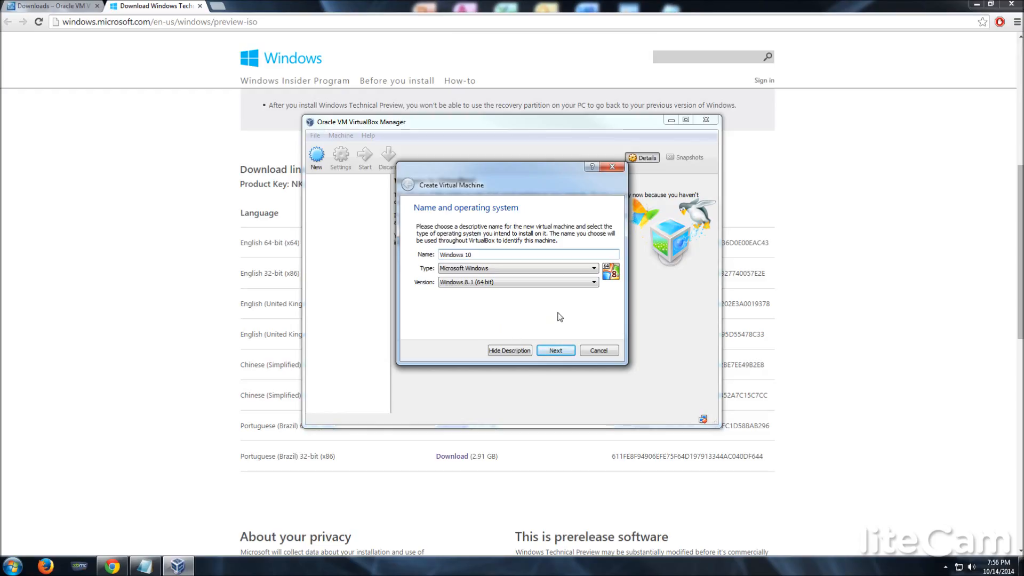
left_click(548, 282)
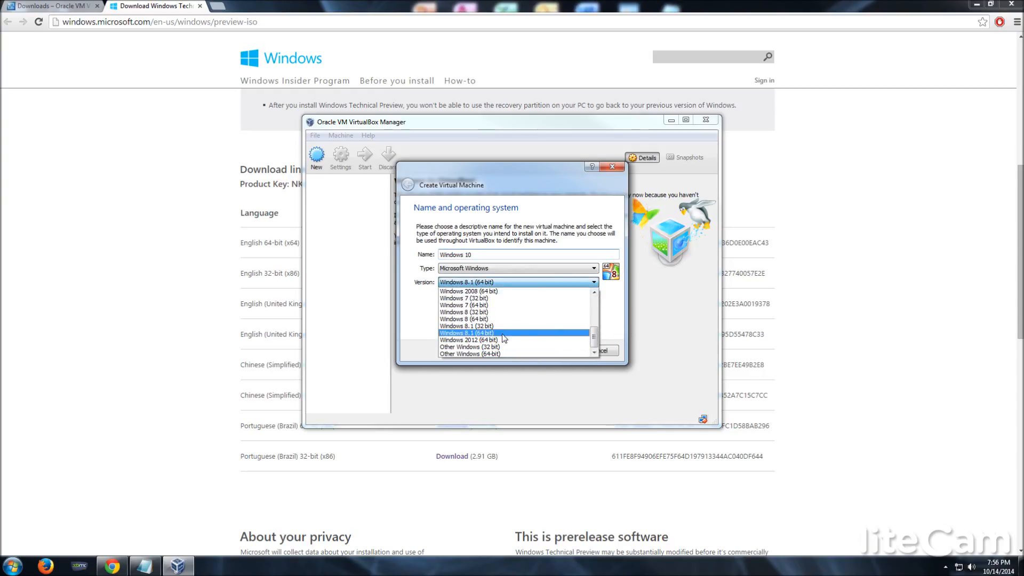
left_click(622, 312)
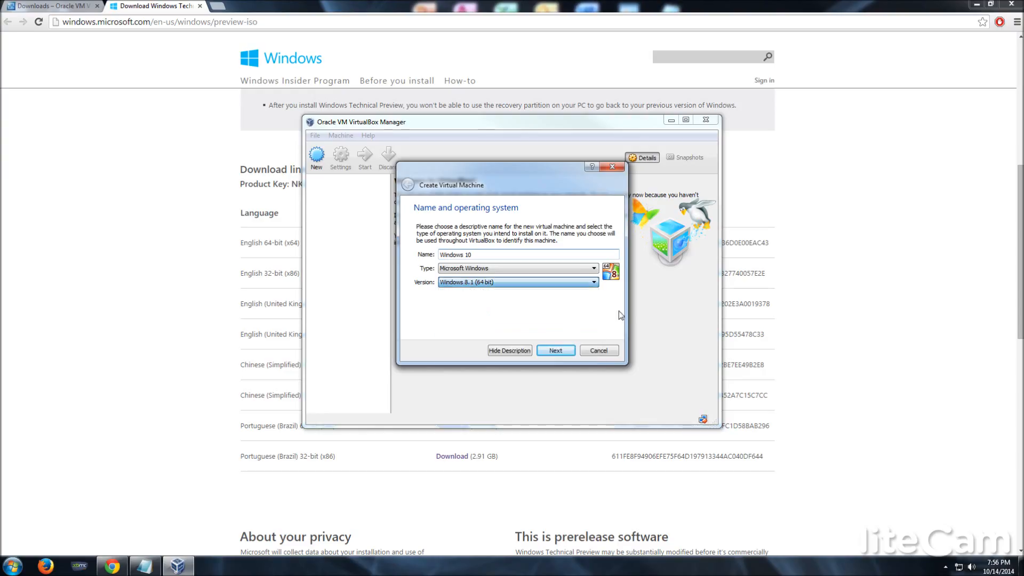
Resolve the folder-exists error by renaming it 'Windows 10 Technical Preview' and reach the memory step.
left_click(557, 353)
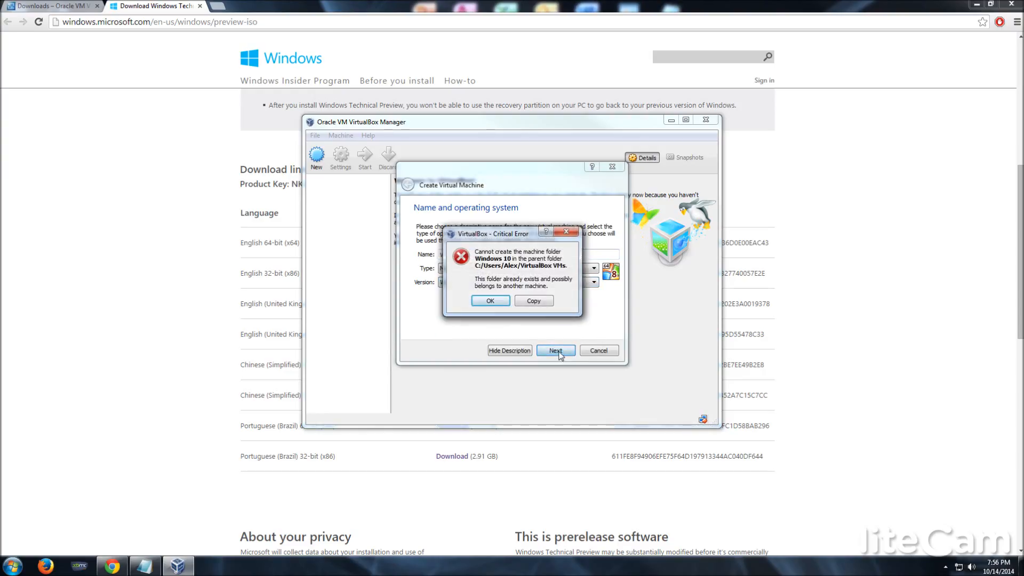
left_click(498, 301)
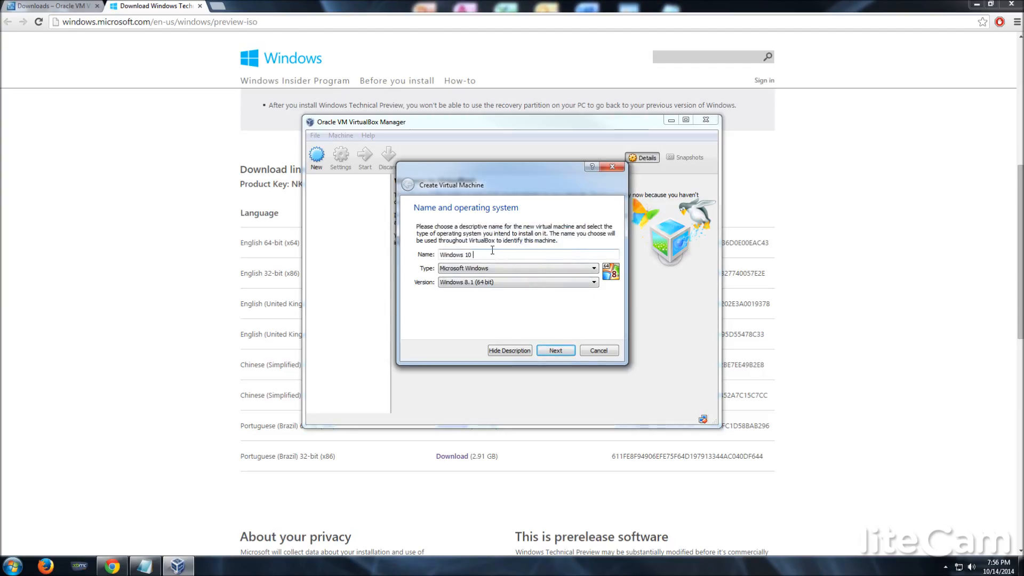
type("Technical Preview")
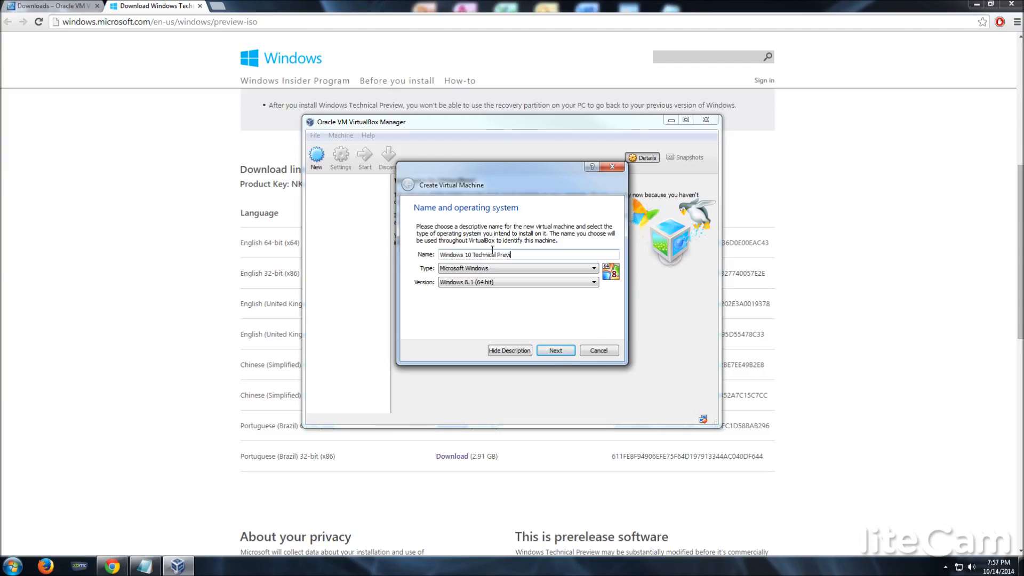
left_click(564, 352)
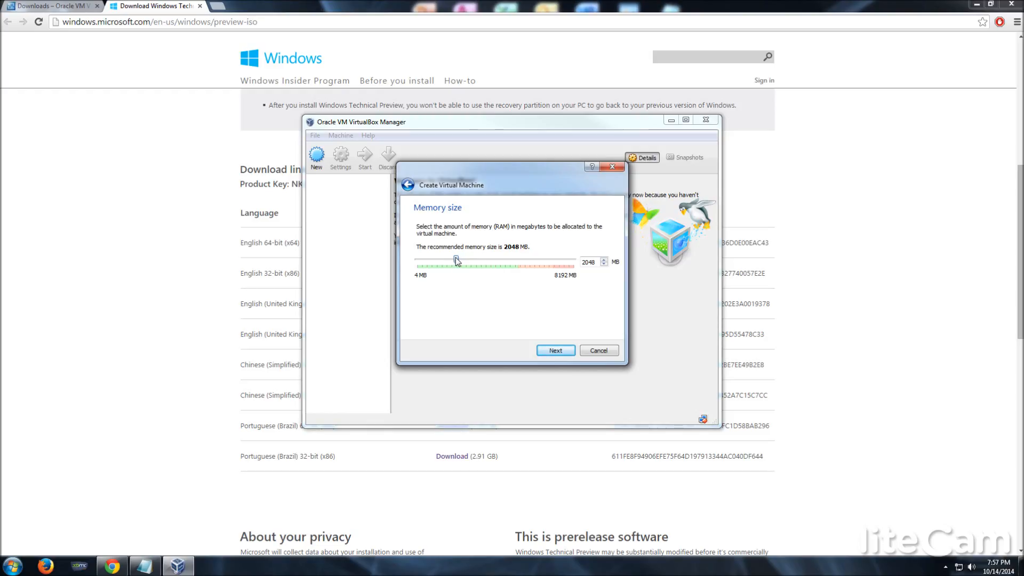
Give the machine 4096 MB memory and a new dynamically allocated 25 GB VDI hard drive.
left_click_drag(457, 260, 497, 266)
left_click(559, 349)
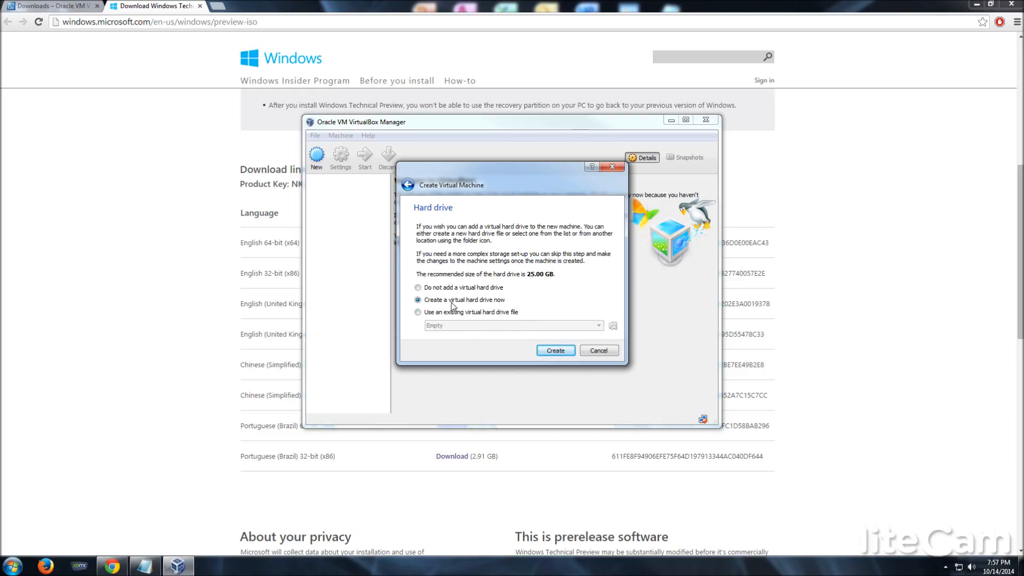
left_click(555, 351)
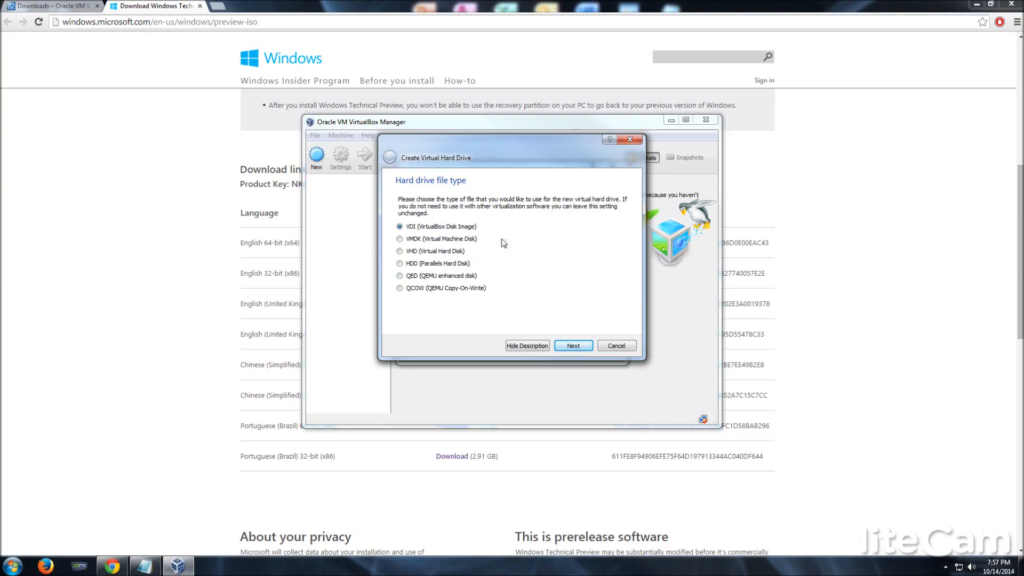
left_click(567, 342)
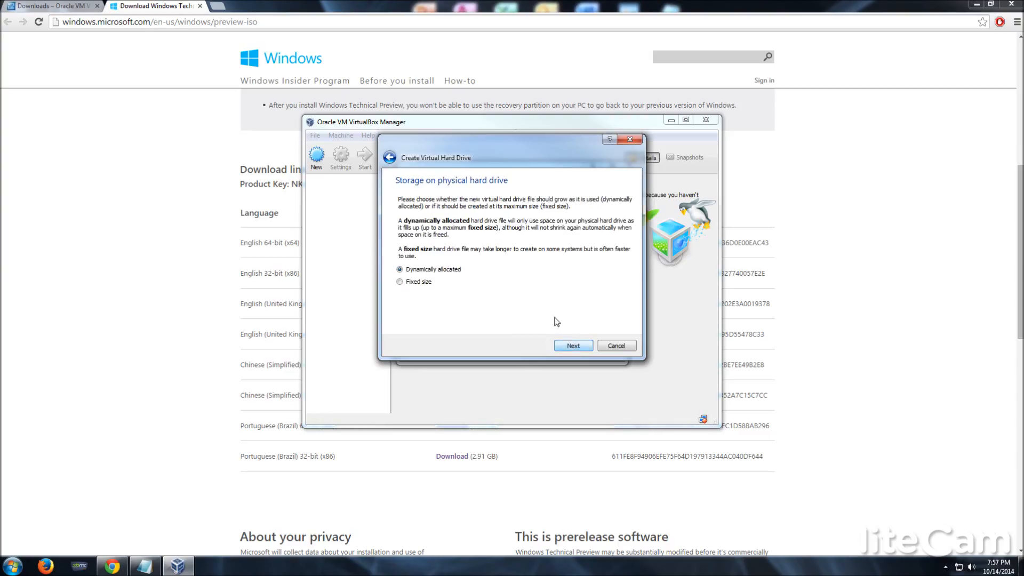
left_click(567, 347)
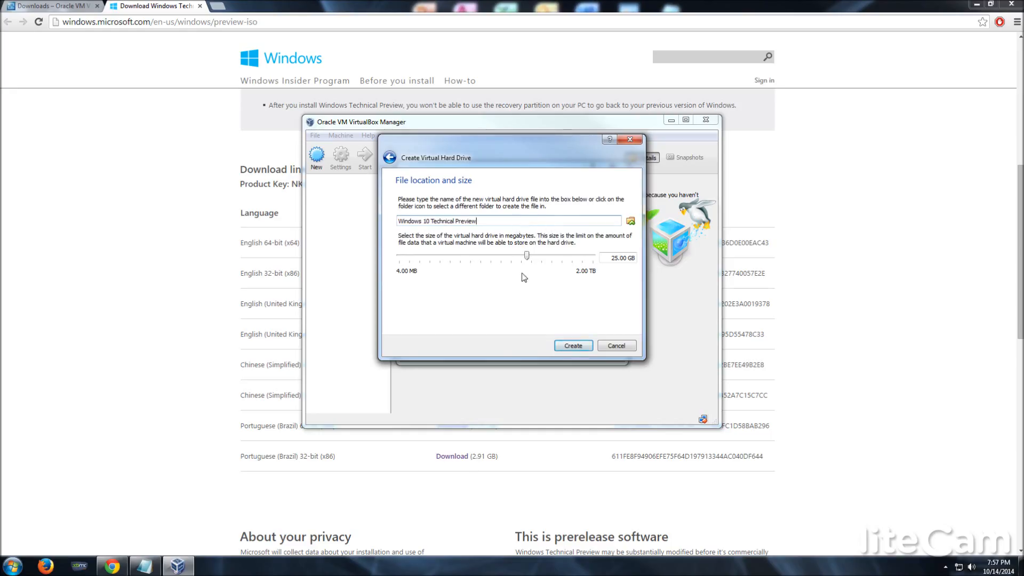
left_click(573, 346)
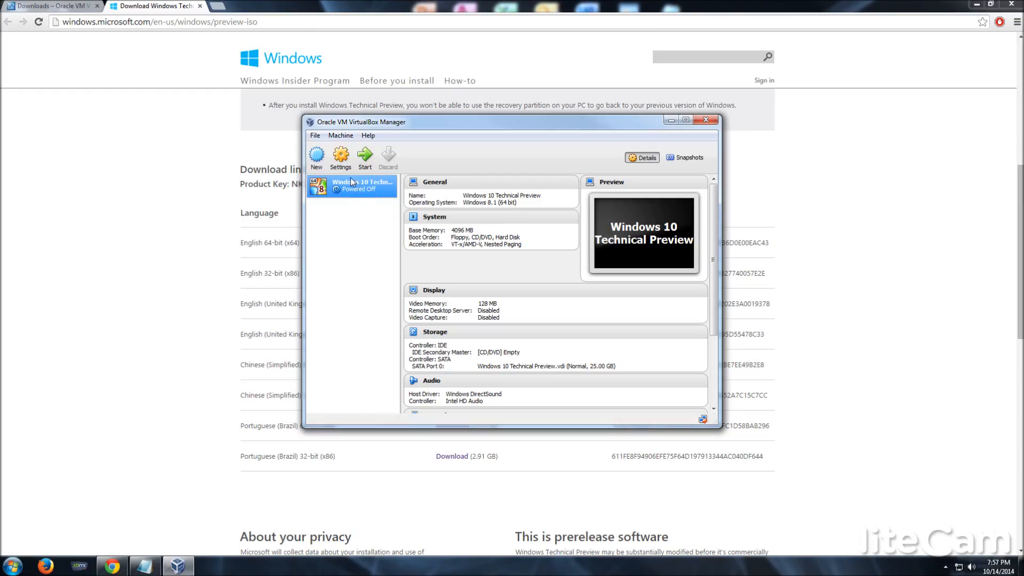
Start the machine and boot it from WindowsTechnicalPreview-x64-EN-US.iso on the Desktop.
left_click(368, 161)
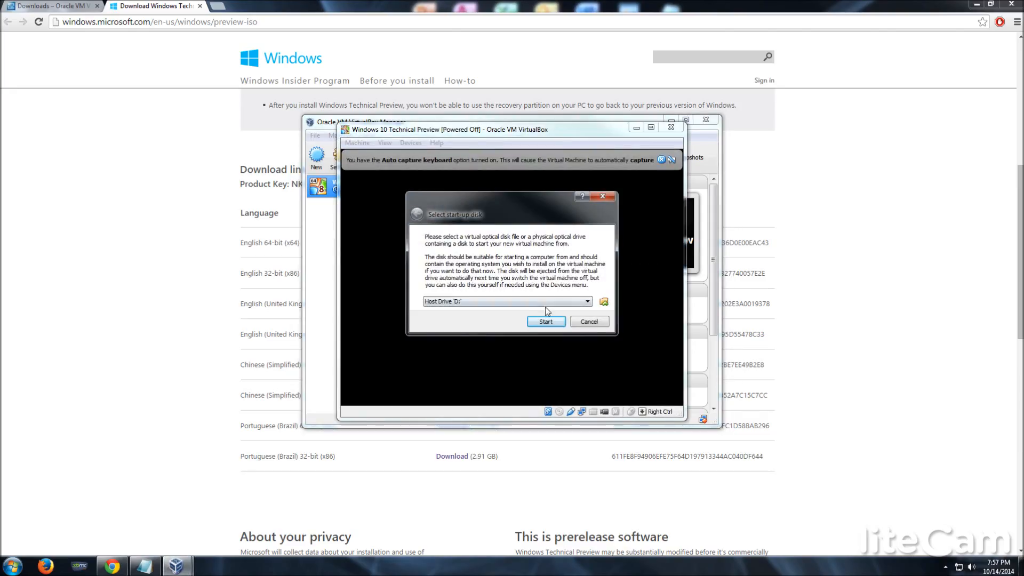
left_click(603, 302)
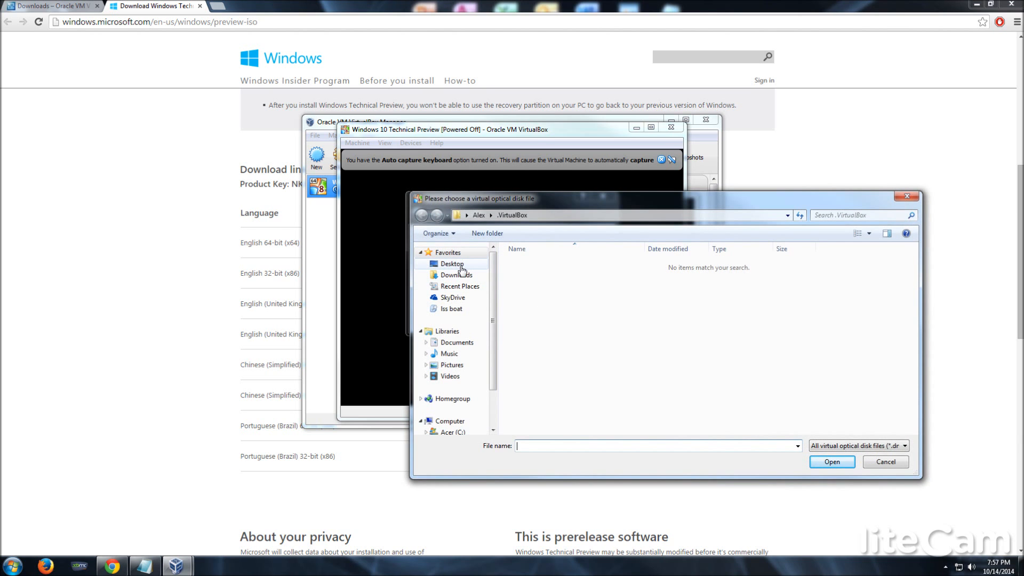
left_click(461, 267)
scroll(810, 322, "down", 3)
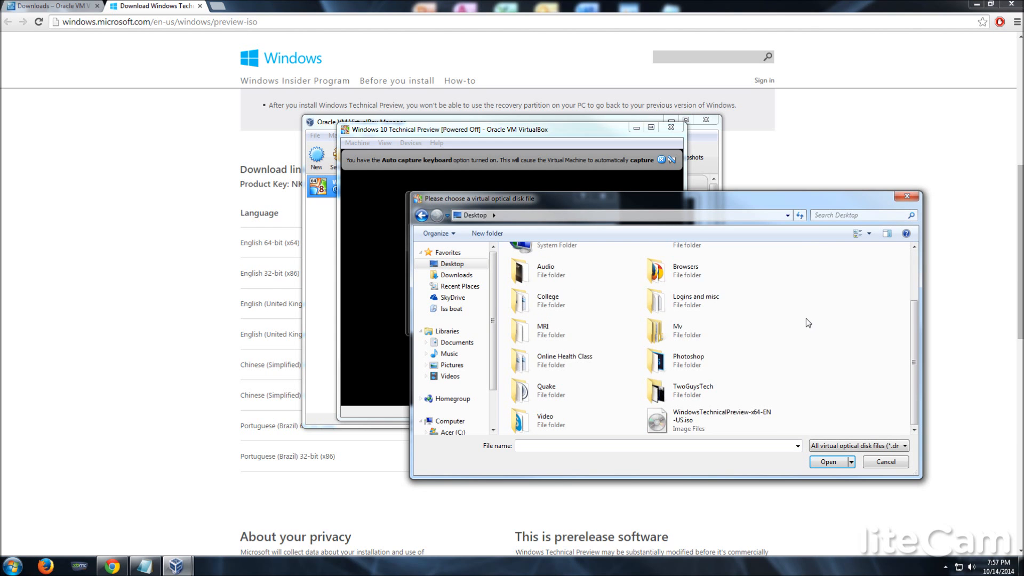
double_click(722, 417)
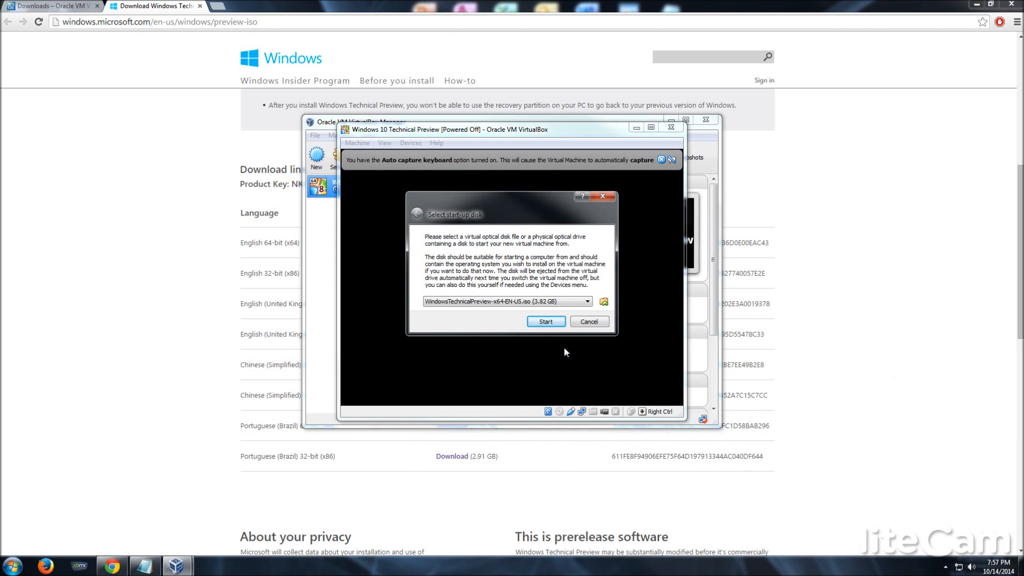
left_click(550, 324)
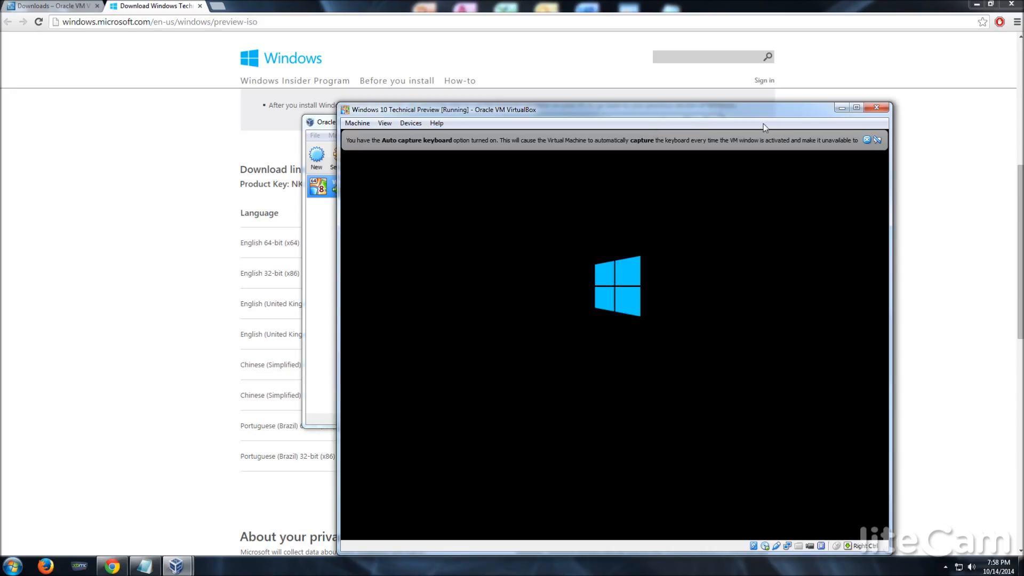
Maximize the VM window, accept the license terms, and custom-install Windows onto unallocated Drive 0.
left_click(856, 107)
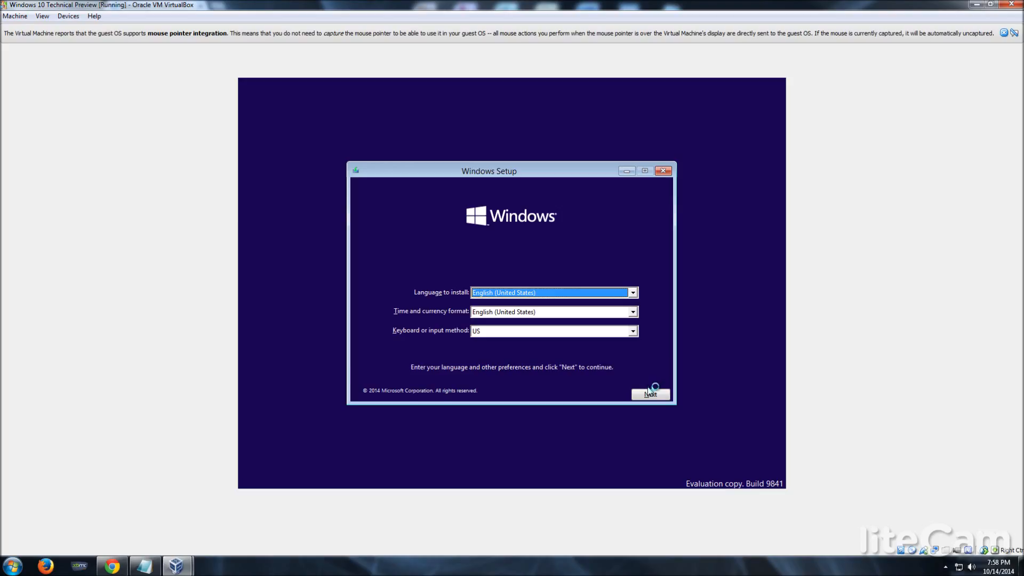
left_click(649, 393)
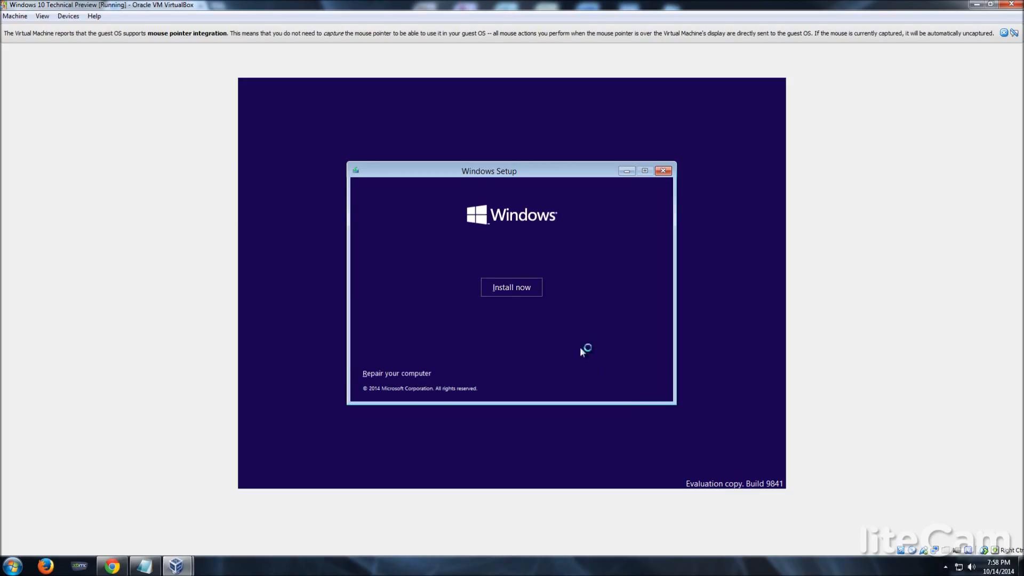
left_click(505, 290)
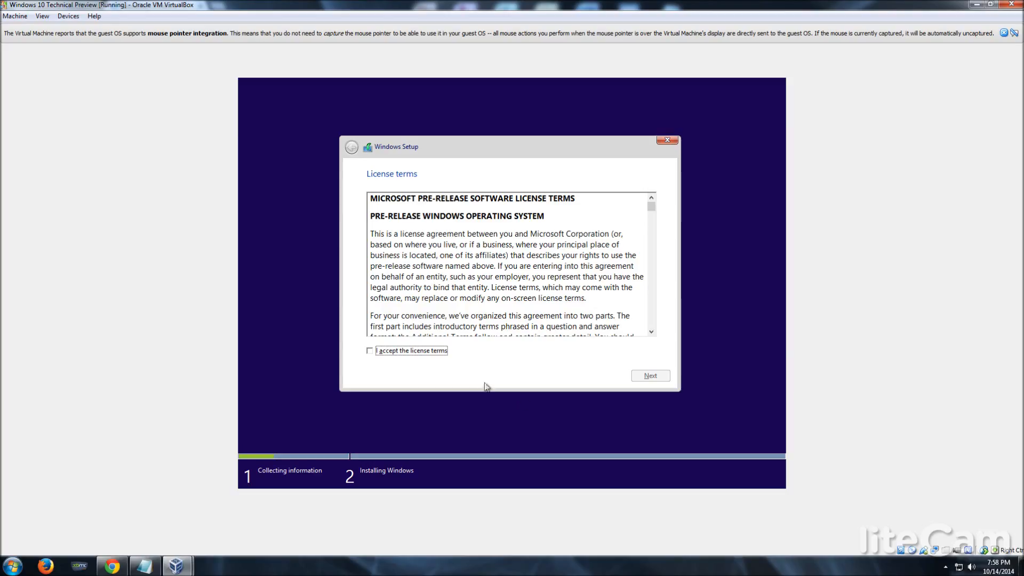
left_click(405, 351)
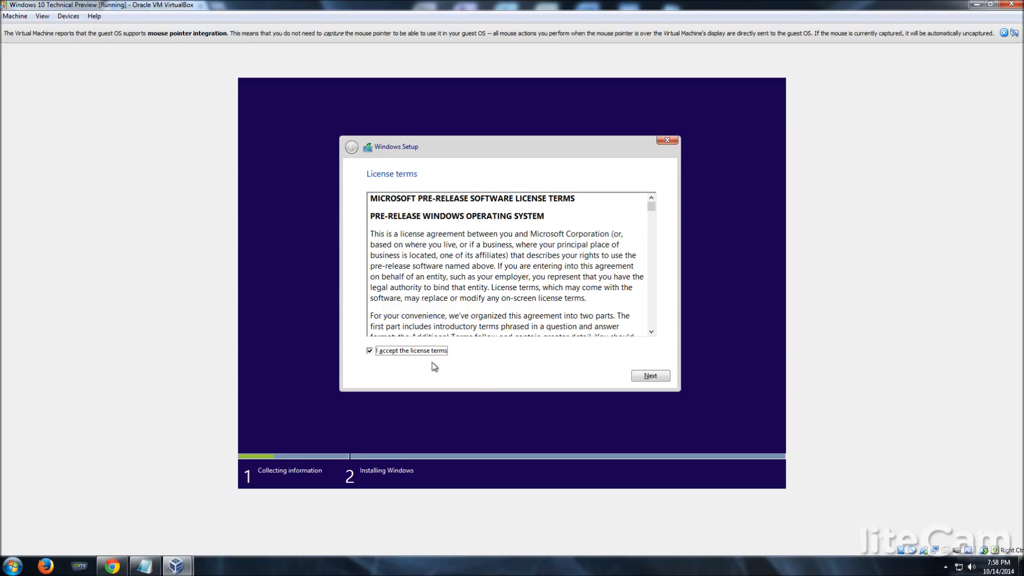
left_click(651, 377)
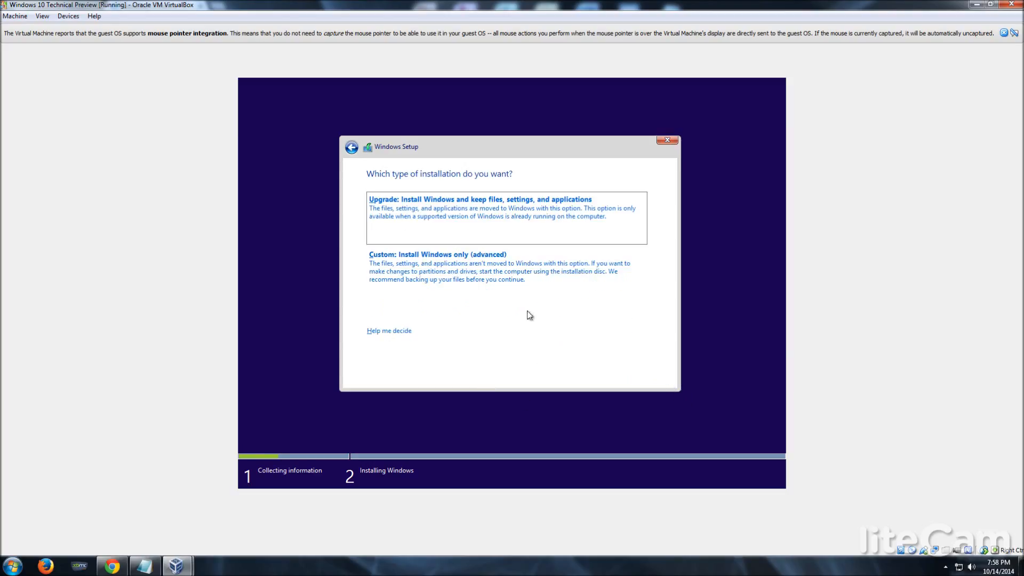
left_click(499, 287)
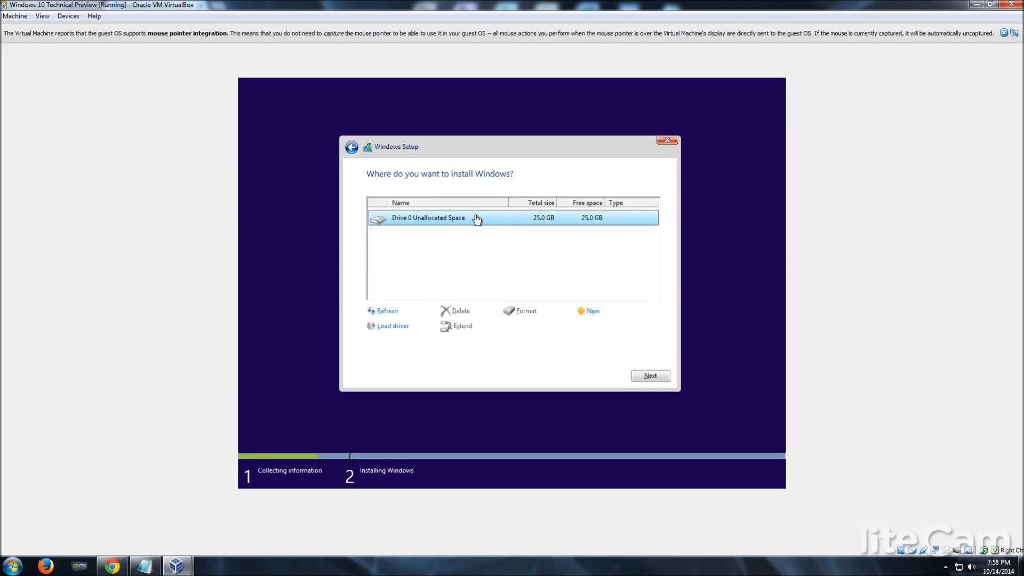
left_click(656, 377)
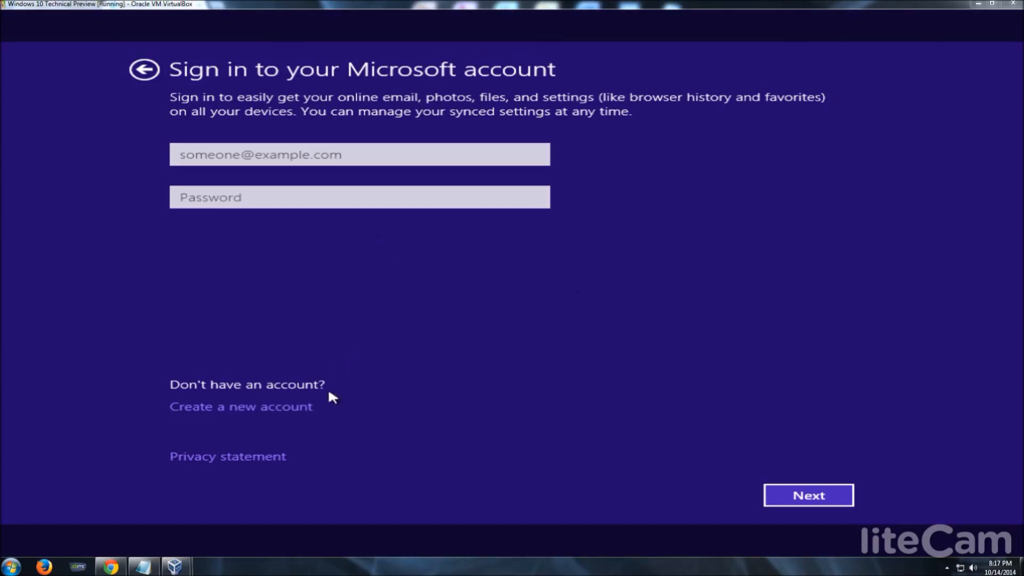
Choose to create a new Microsoft account on the sign-in page.
left_click(304, 406)
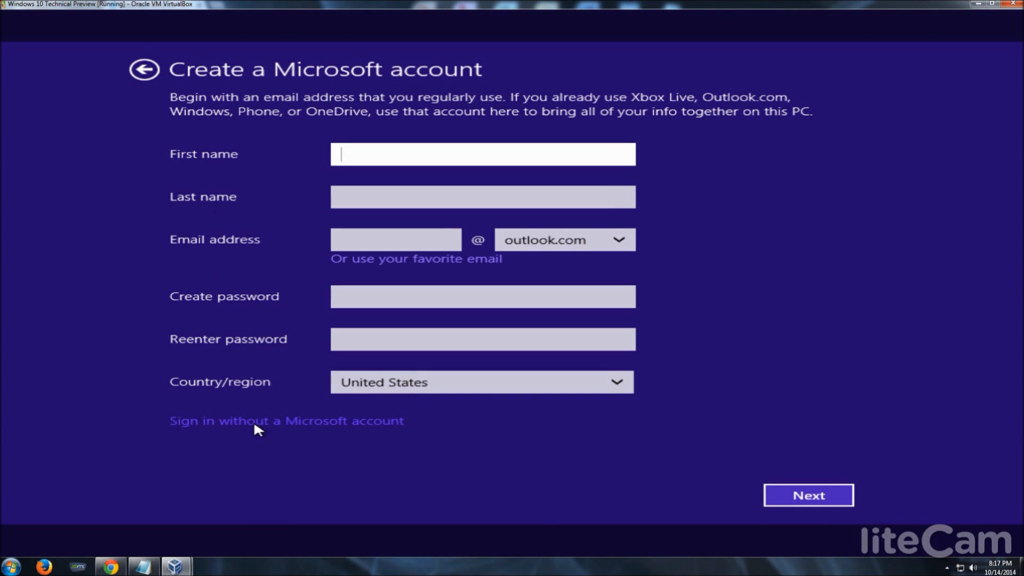
Sign in without a Microsoft account, enter a local user name, and finish setup.
left_click(259, 419)
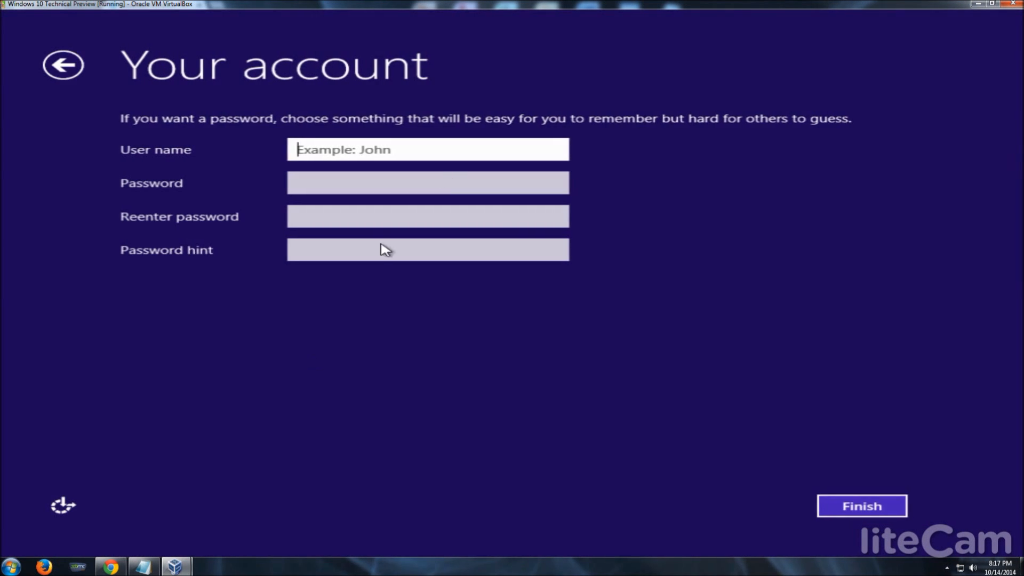
type("Alex")
left_click(873, 506)
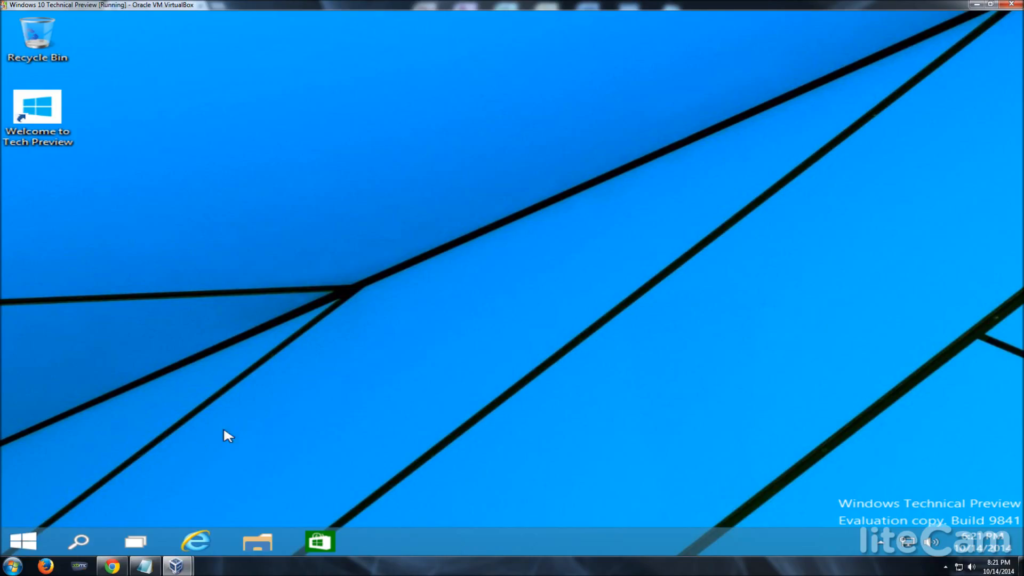
left_click(18, 546)
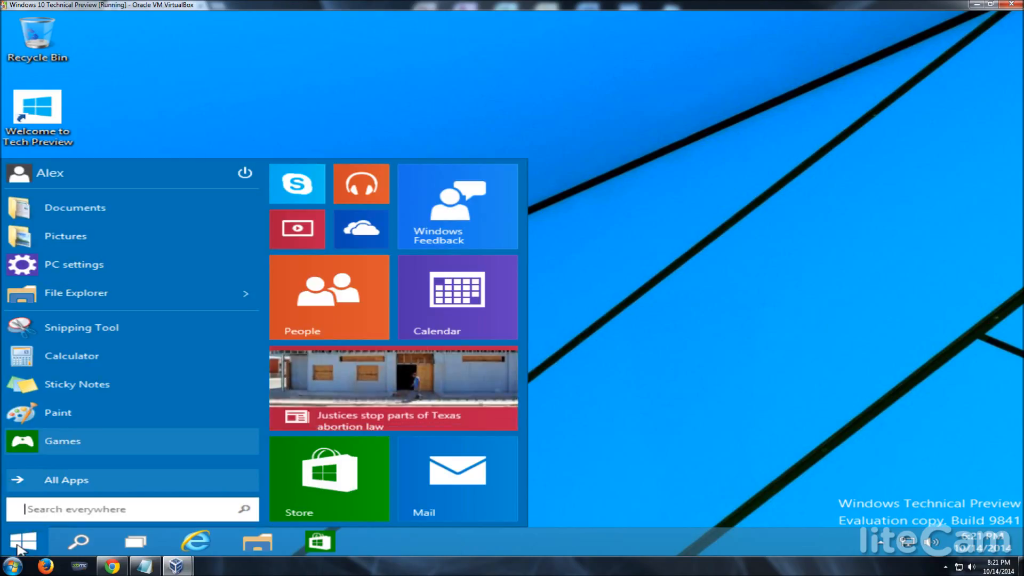
left_click(17, 547)
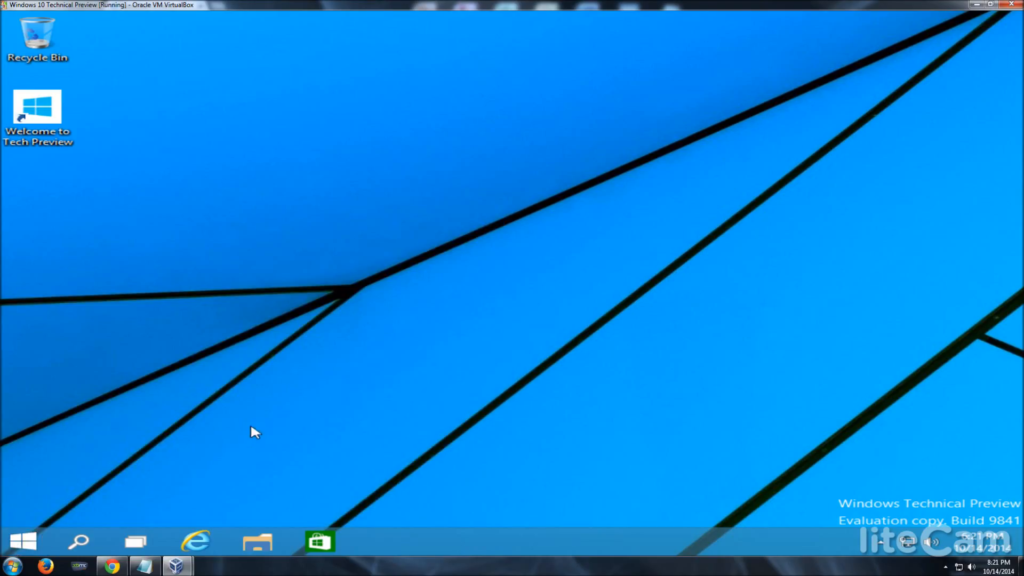